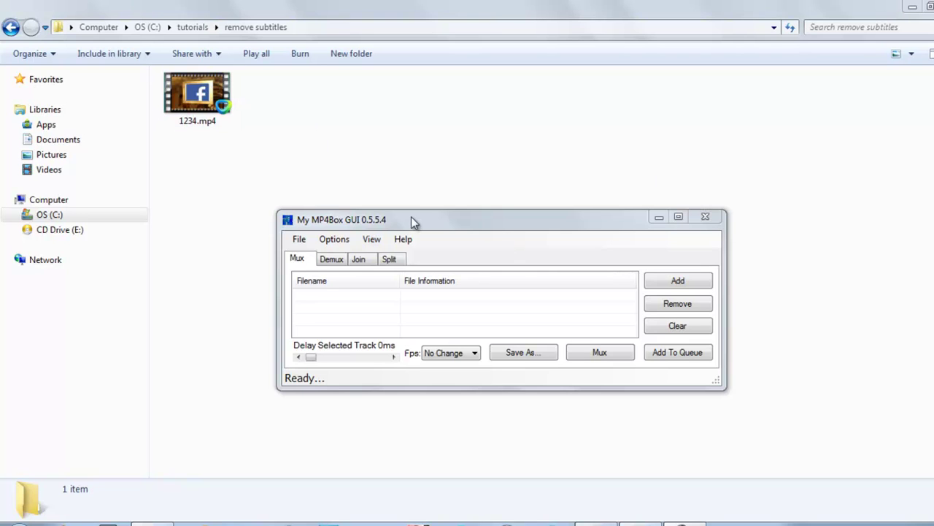
# Step: Minimize My MP4Box GUI and bring up the Open with program list for 1234.mp4
pyautogui.click(658, 217)
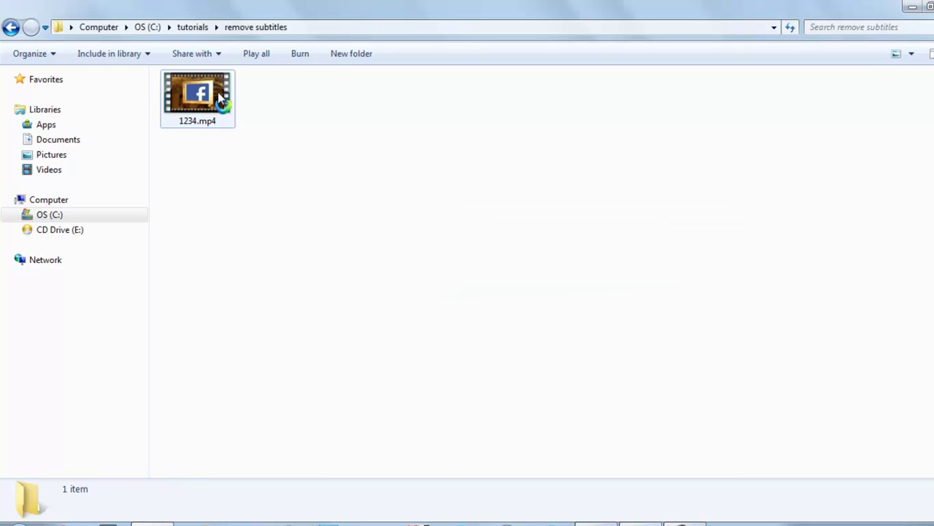
pyautogui.click(216, 99)
pyautogui.rightClick(216, 100)
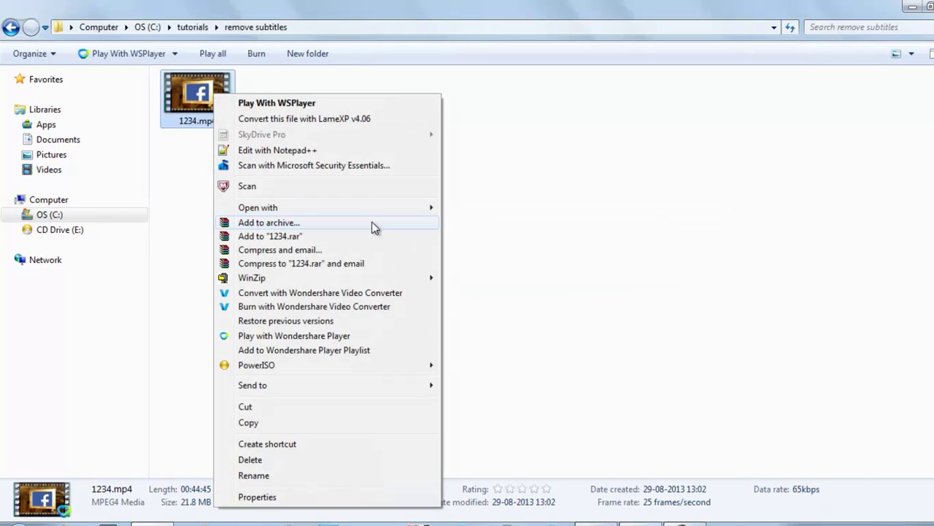
pyautogui.moveTo(376, 208)
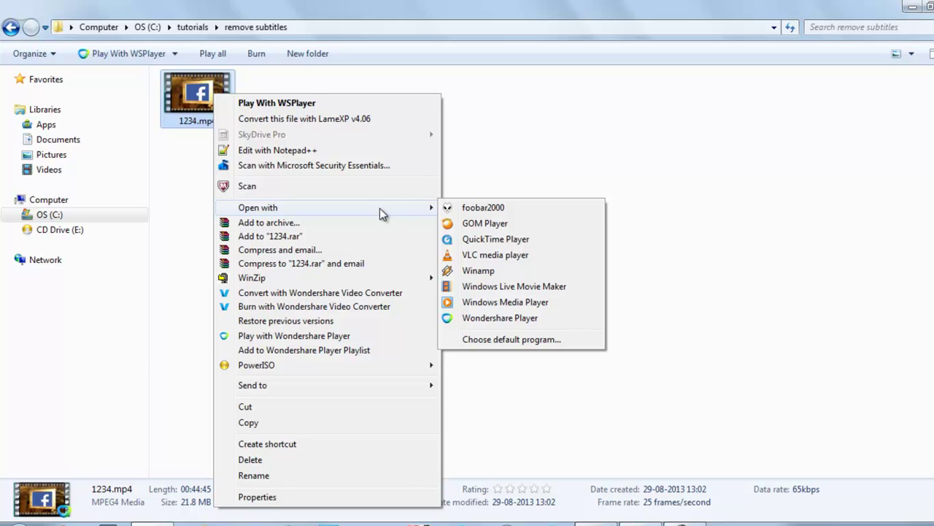
# Step: Open 1234.mp4 in VLC, enable subtitle Track 1, and pause at 00:10
pyautogui.click(511, 256)
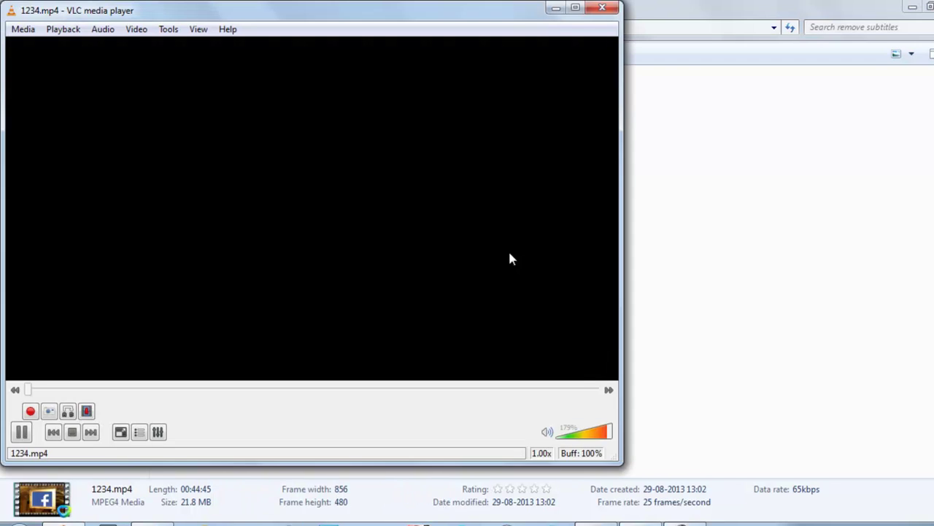
pyautogui.rightClick(356, 211)
pyautogui.moveTo(471, 305)
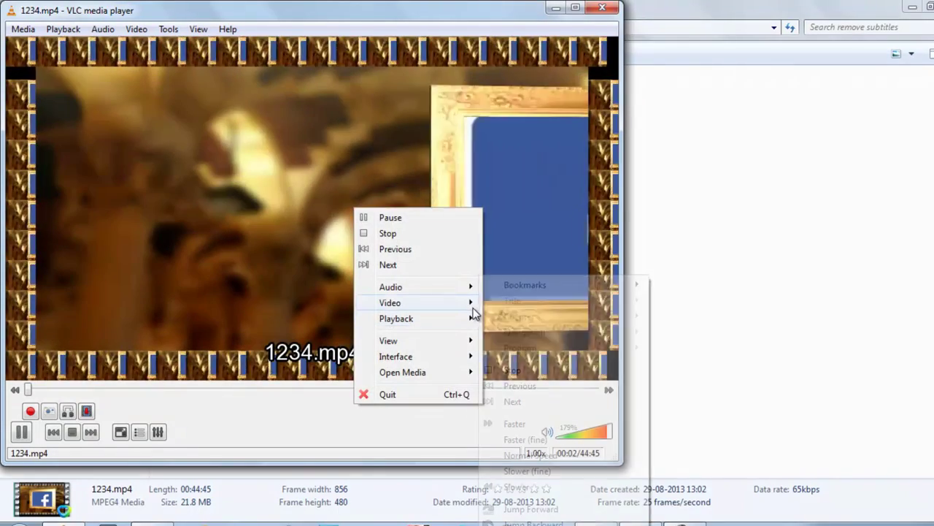
pyautogui.moveTo(535, 321)
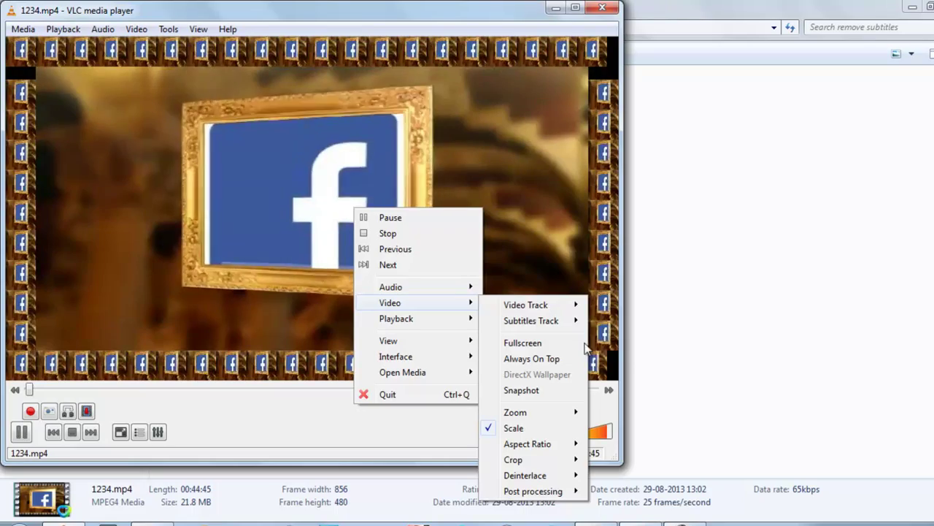
pyautogui.click(609, 354)
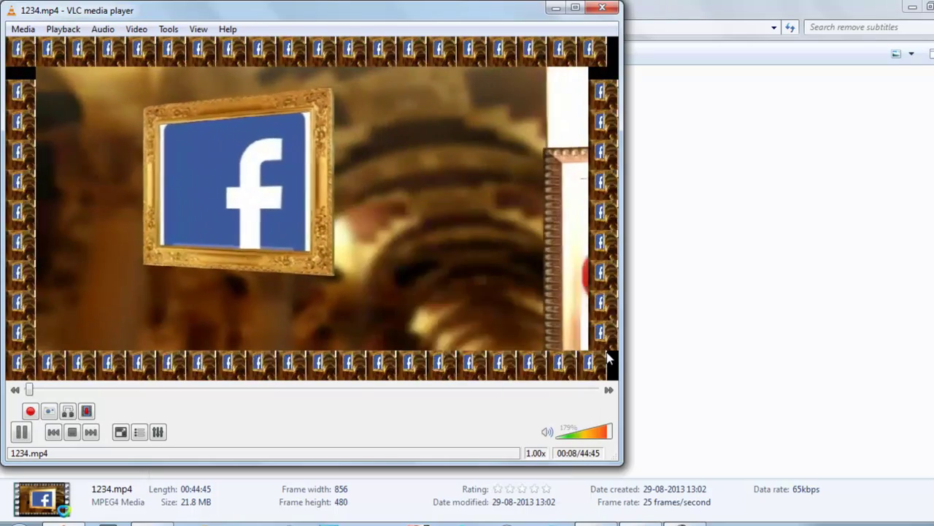
pyautogui.click(22, 432)
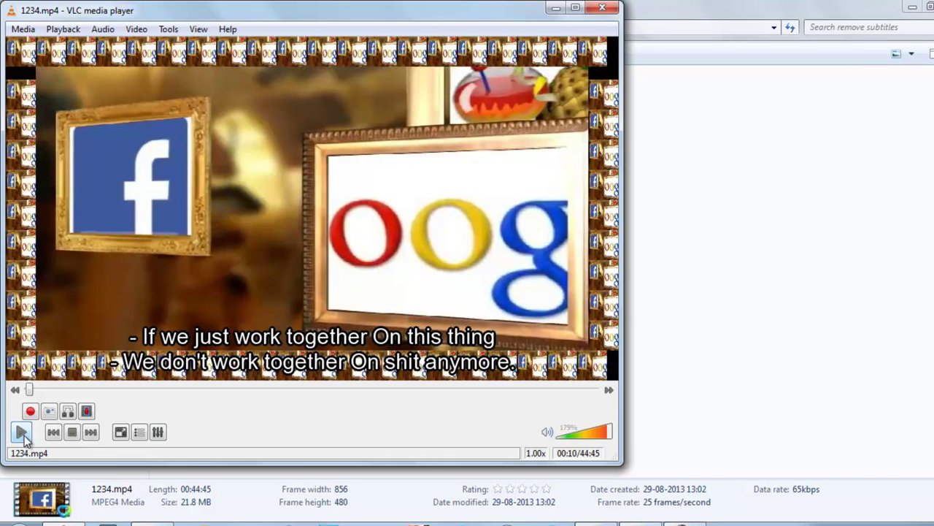
# Step: Look through VLC's Video > Subtitles Track menu and dismiss it without changes
pyautogui.rightClick(450, 143)
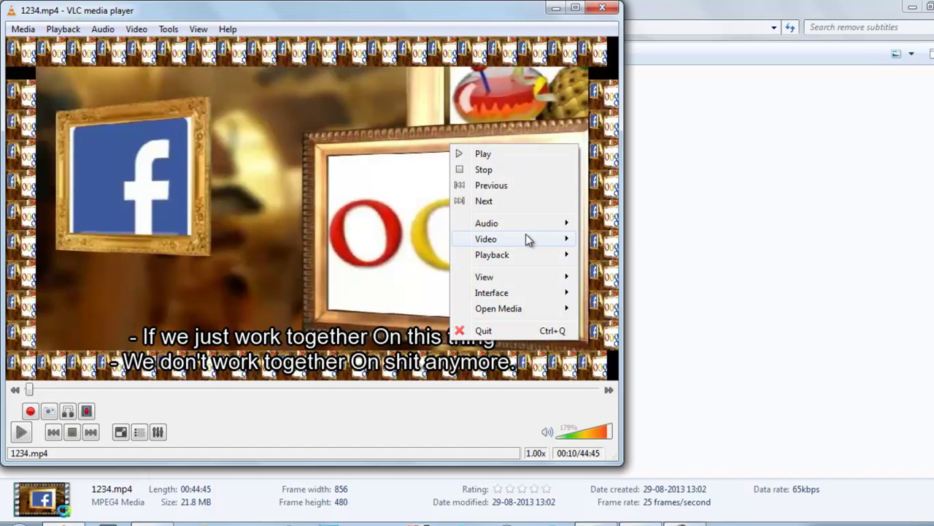
pyautogui.moveTo(528, 241)
pyautogui.moveTo(626, 264)
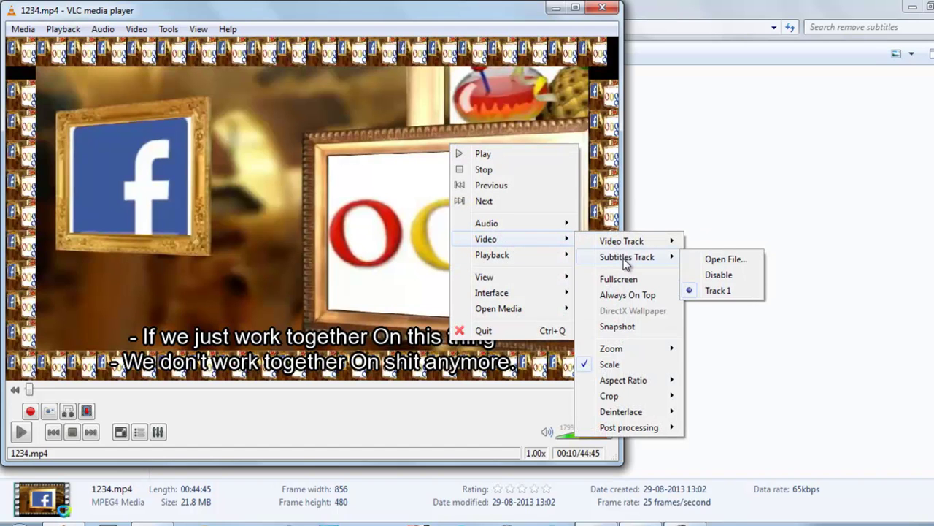
pyautogui.click(366, 221)
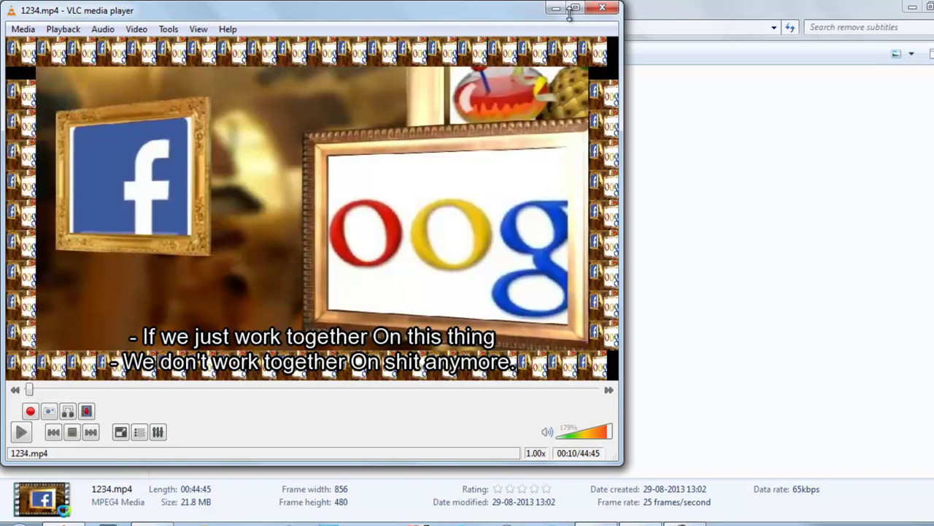
# Step: Close VLC and return to the remove subtitles folder with My MP4Box GUI
pyautogui.click(598, 8)
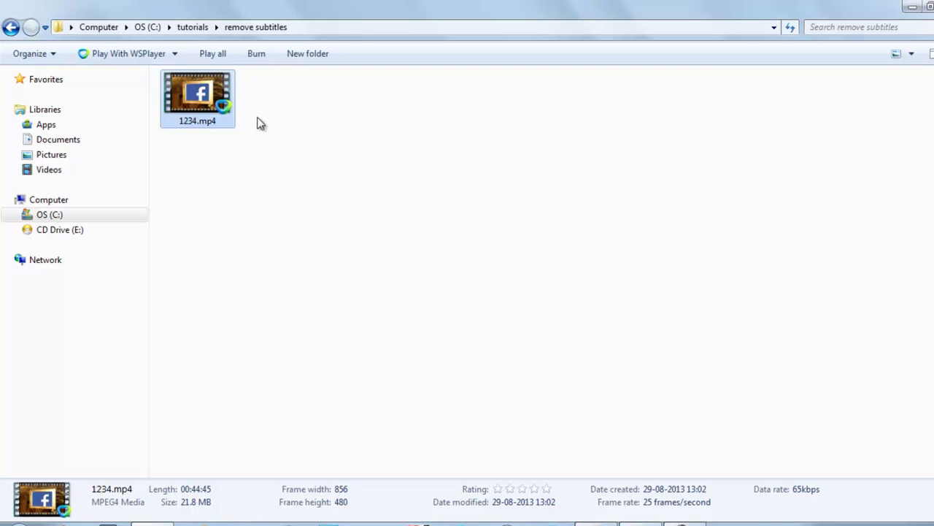
pyautogui.moveTo(182, 108)
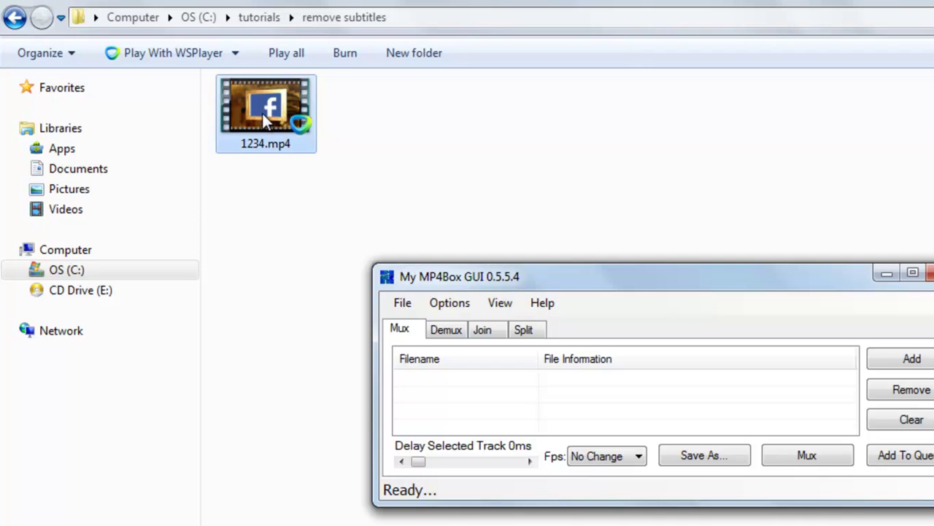
# Step: Demux 1234.mp4 into 1234_4_text.srt, 1234_track2.h264 and 1234_track3.aac
pyautogui.click(446, 330)
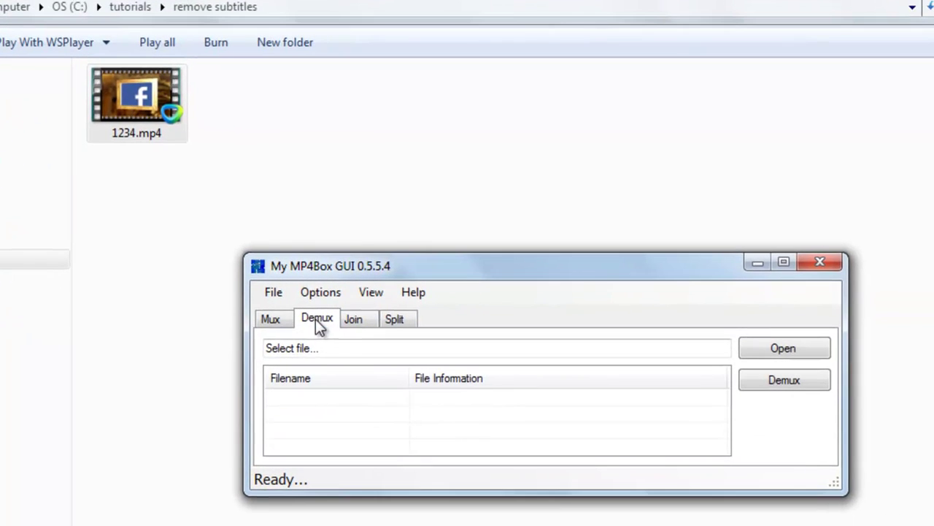
pyautogui.click(774, 347)
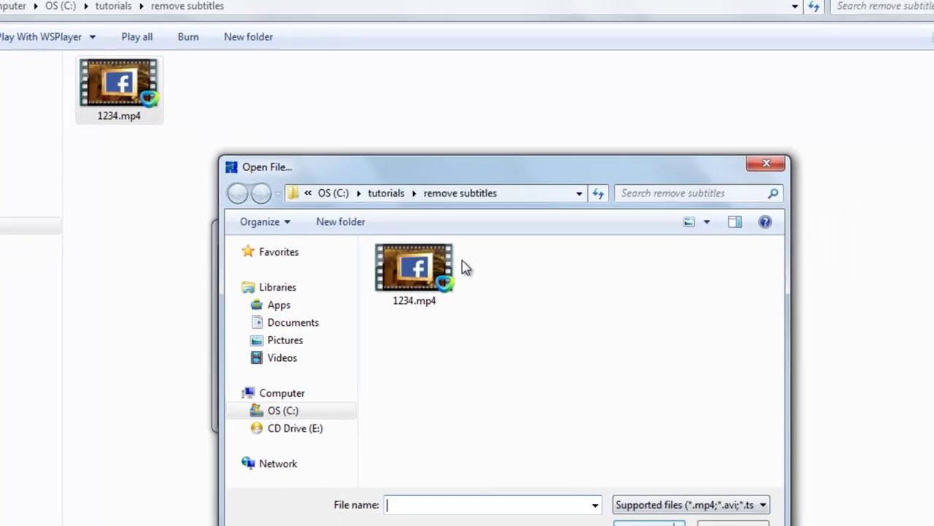
pyautogui.click(490, 305)
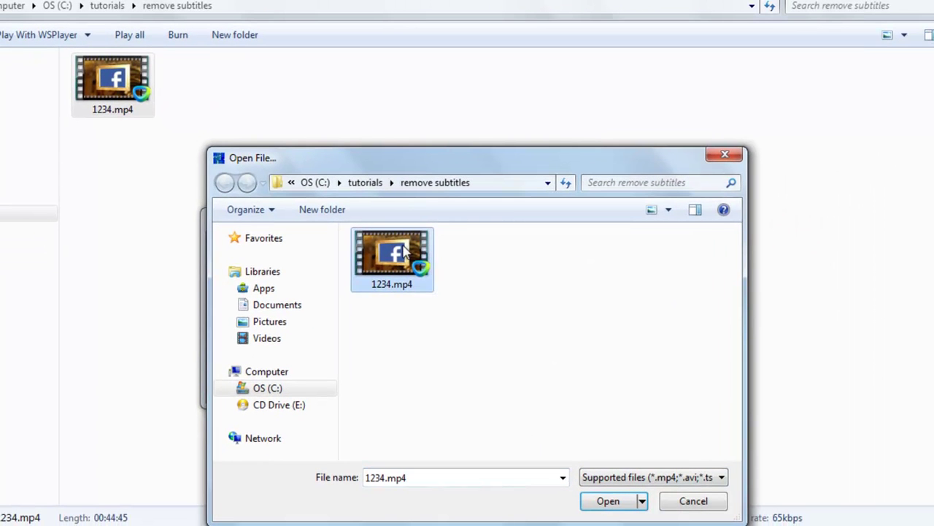
pyautogui.click(603, 504)
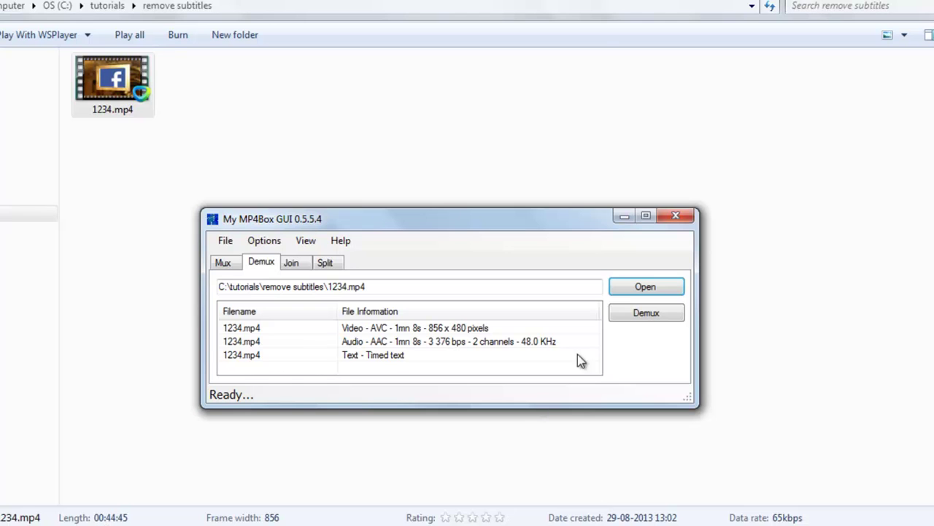
pyautogui.click(651, 313)
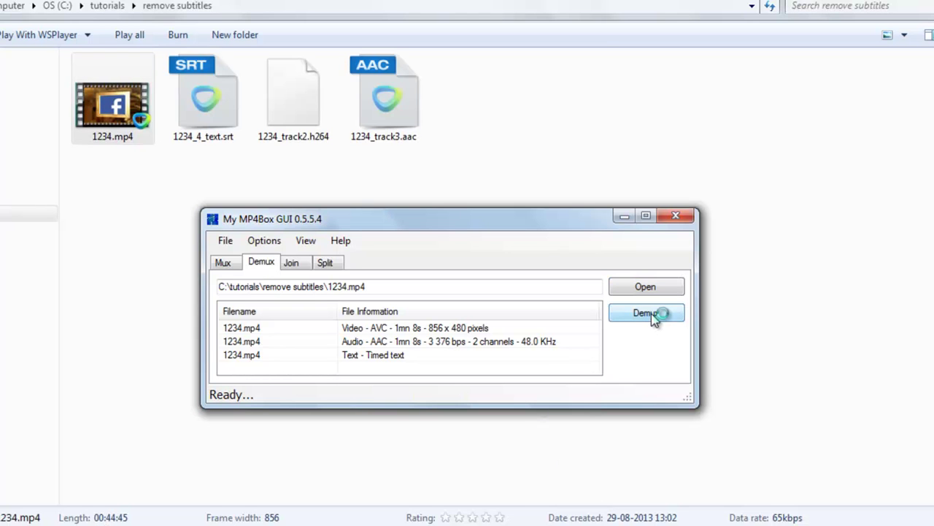
pyautogui.click(132, 113)
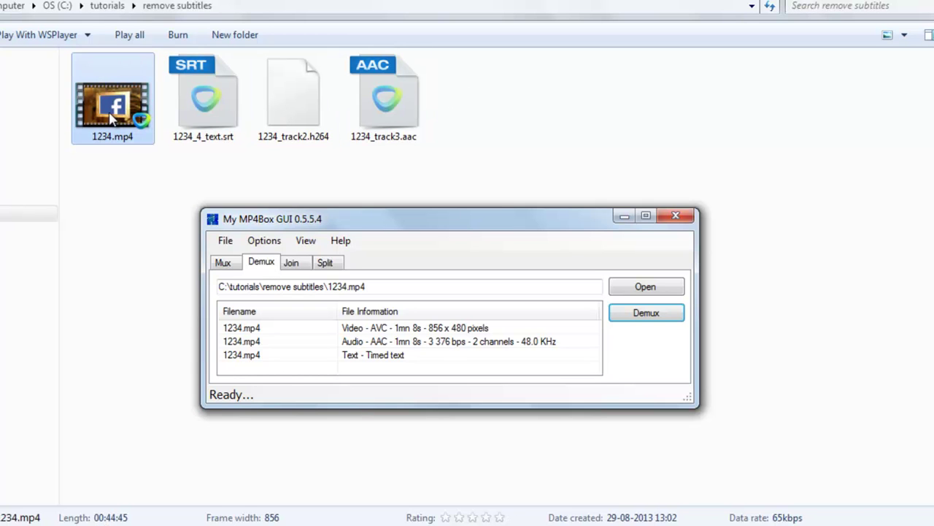
# Step: Add the video track 1234_track2.h264 to the Mux list
pyautogui.click(224, 264)
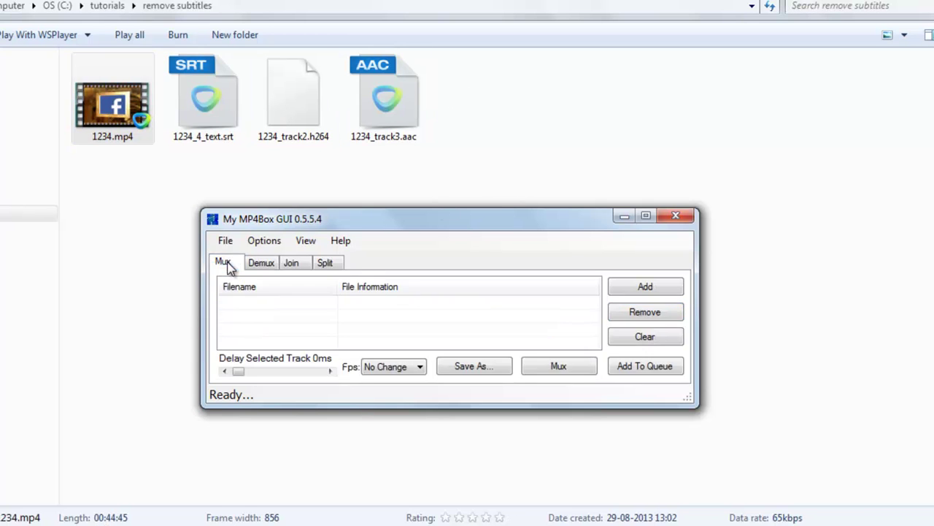
pyautogui.click(646, 287)
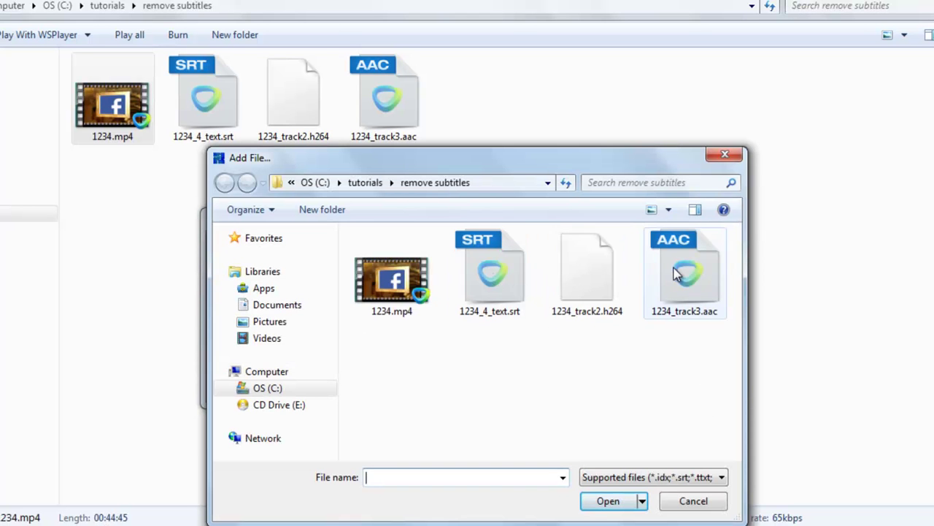
pyautogui.click(722, 291)
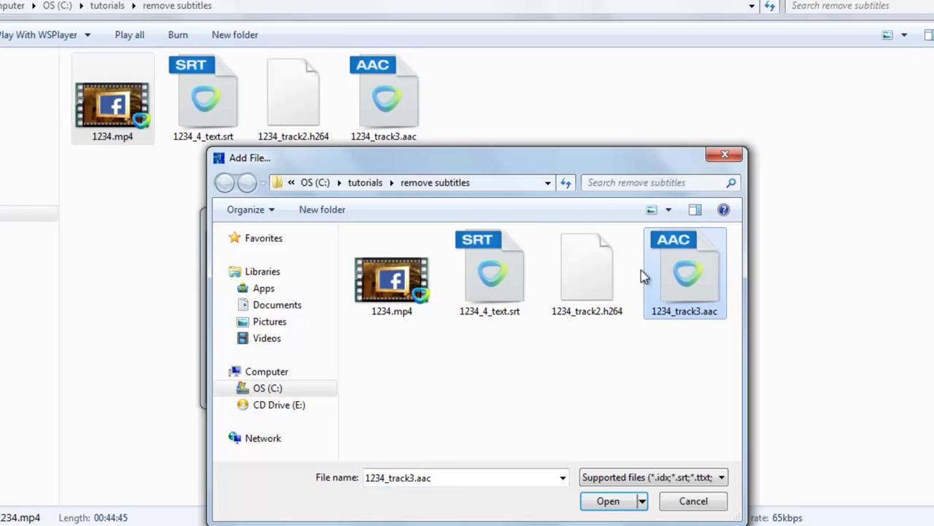
pyautogui.click(597, 263)
pyautogui.click(514, 270)
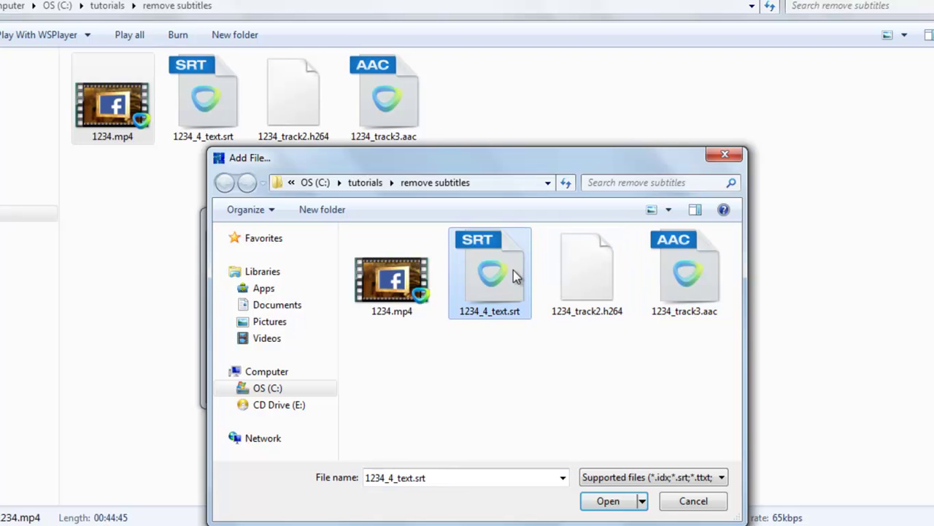
pyautogui.click(568, 270)
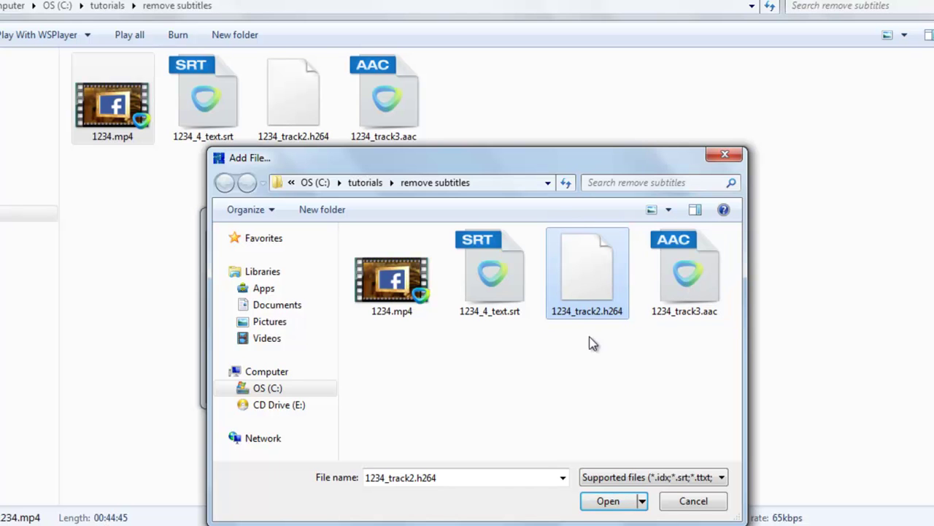
pyautogui.click(603, 503)
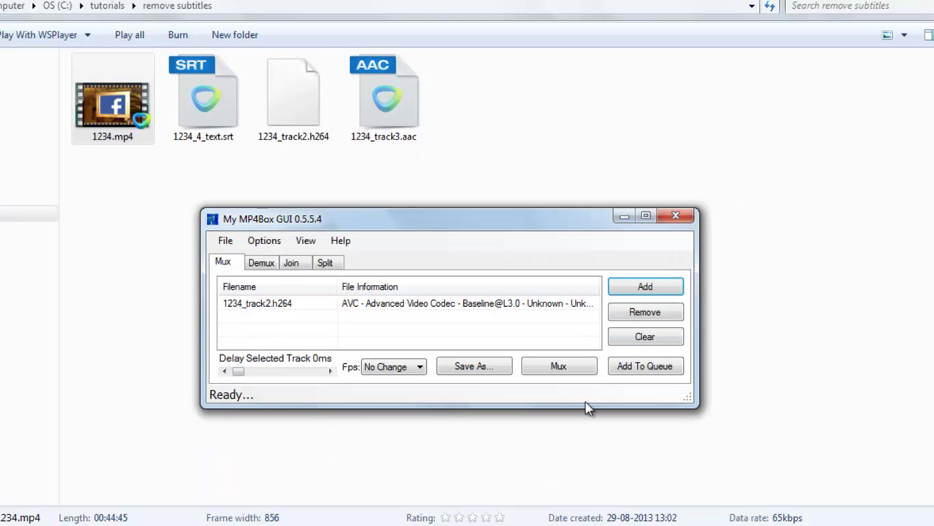
# Step: Add the audio track 1234_track3.aac to the Mux list
pyautogui.click(661, 287)
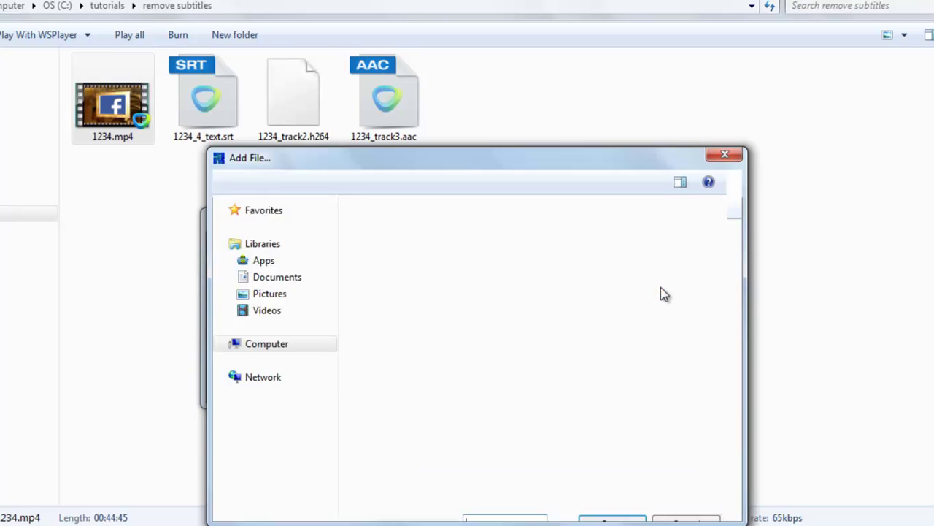
pyautogui.click(675, 292)
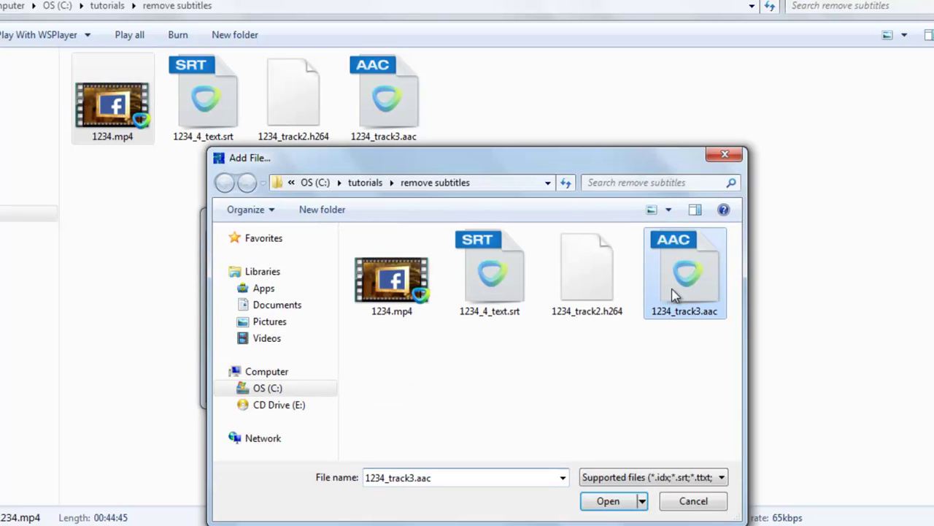
pyautogui.click(606, 501)
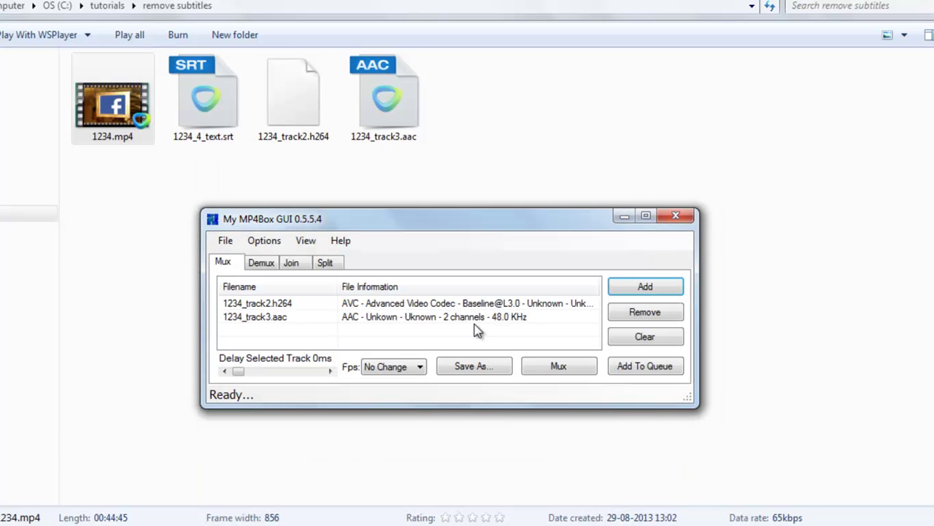
# Step: Set the output to j.mp4 instead of overwriting 1234.mp4, then mux the tracks
pyautogui.click(470, 369)
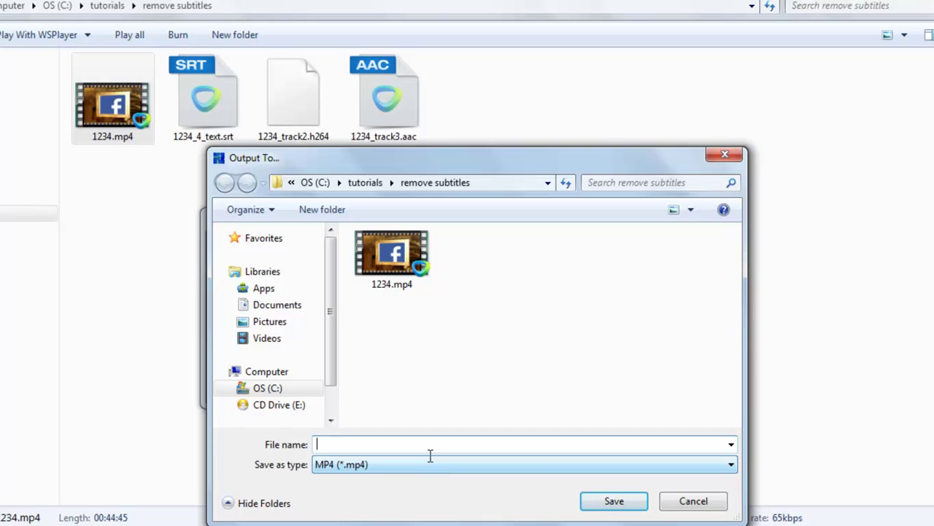
pyautogui.write('1234')
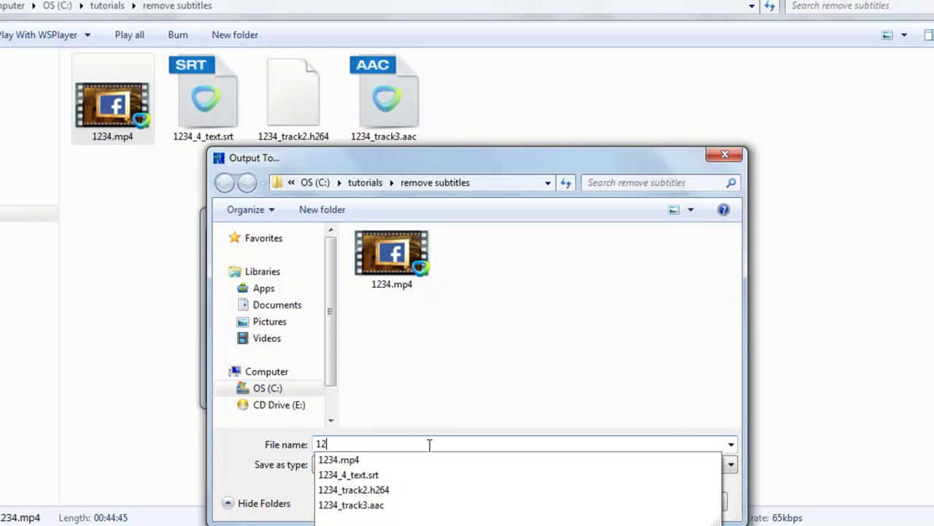
pyautogui.click(479, 380)
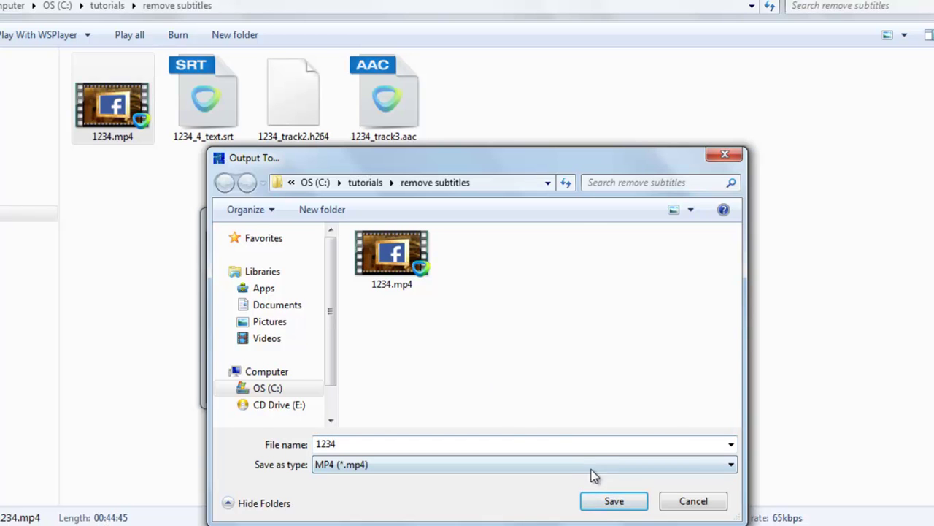
pyautogui.click(603, 505)
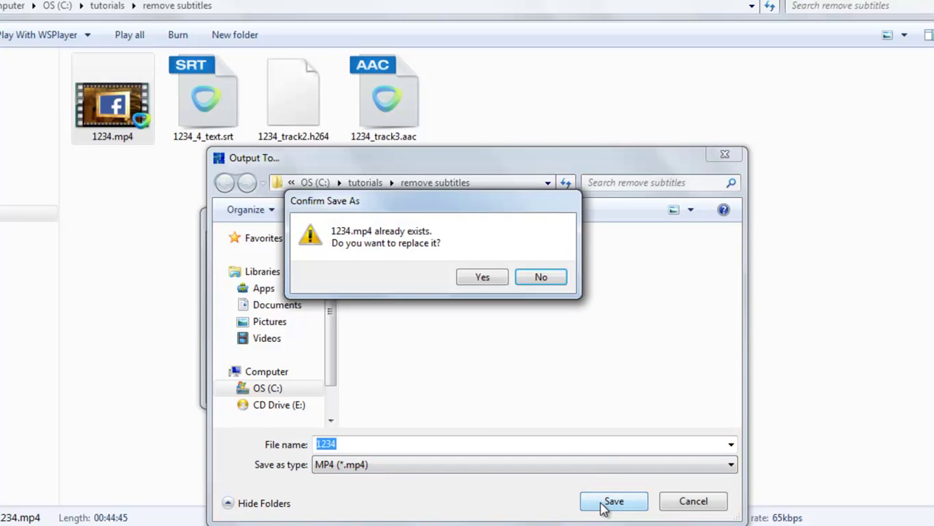
pyautogui.click(542, 277)
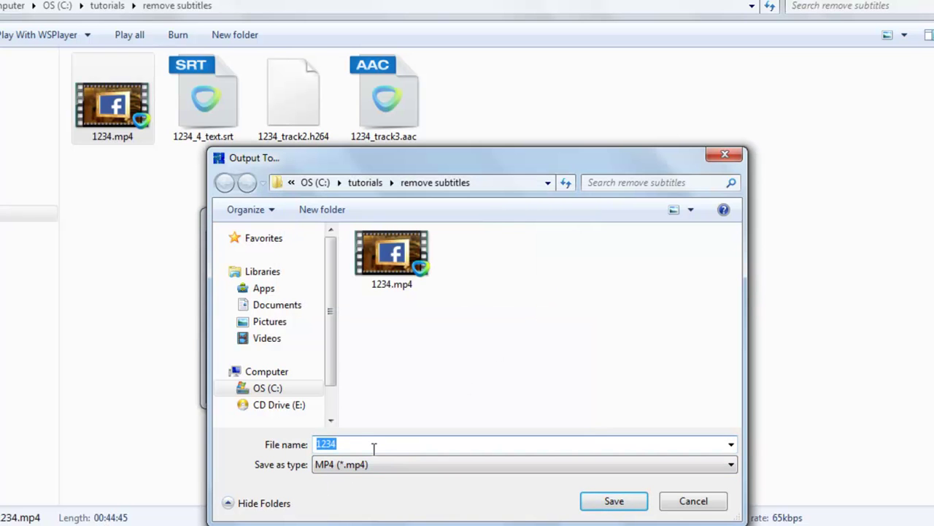
pyautogui.write('j')
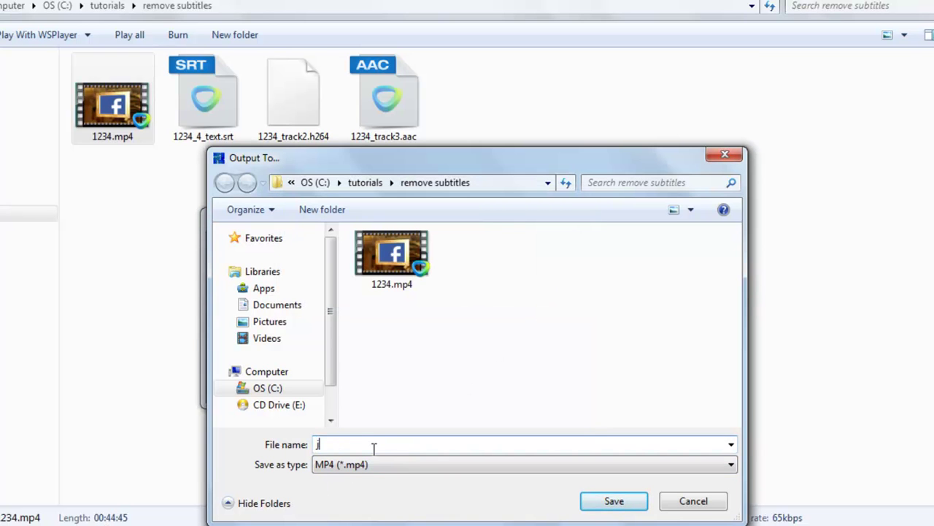
pyautogui.click(613, 501)
pyautogui.click(556, 370)
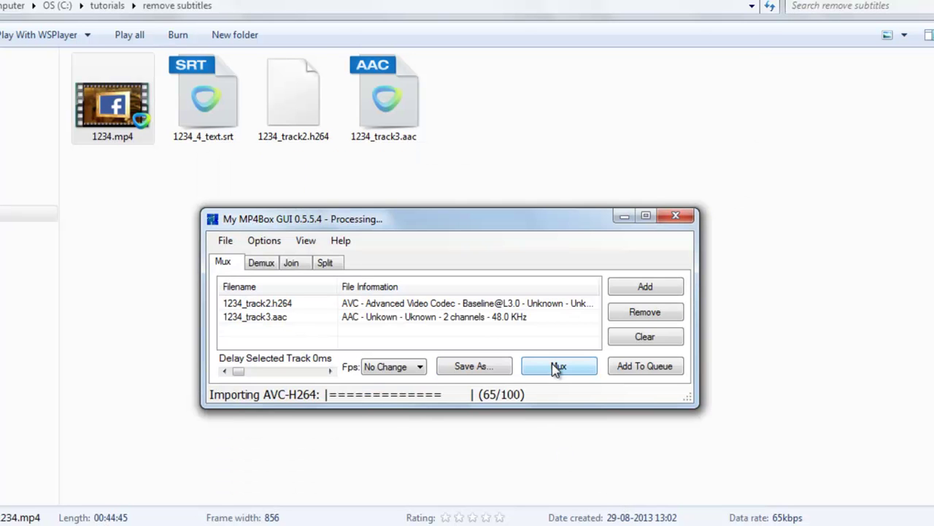
# Step: Close My MP4Box GUI and open j.mp4 in VLC media player
pyautogui.click(676, 216)
pyautogui.click(456, 133)
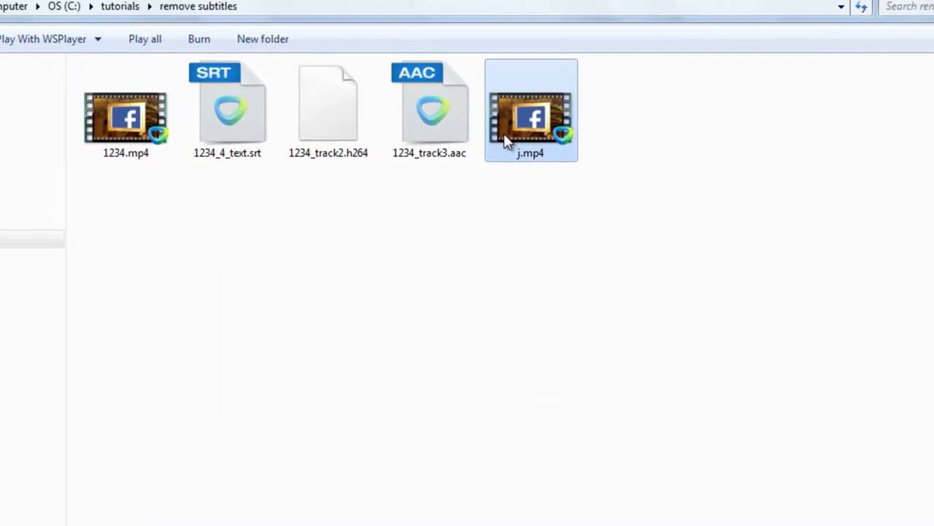
pyautogui.rightClick(496, 139)
pyautogui.moveTo(666, 260)
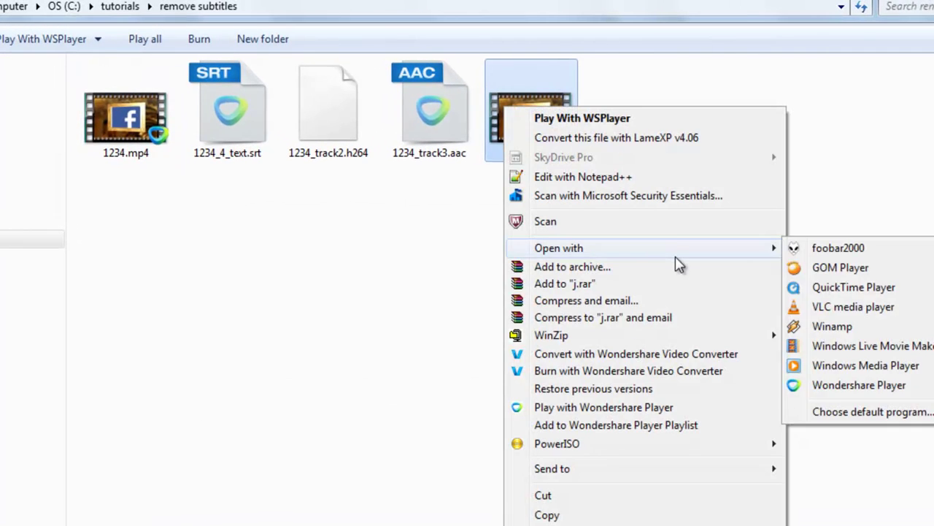
pyautogui.click(874, 308)
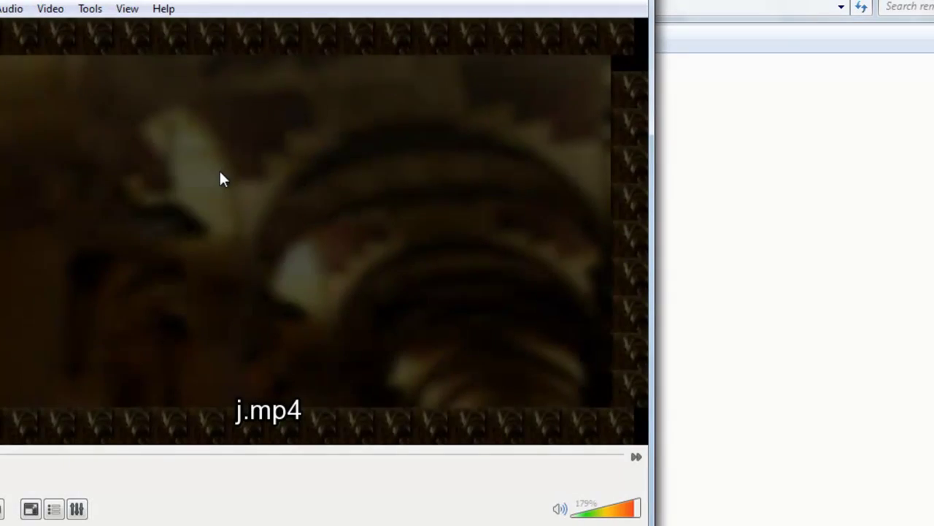
# Step: Confirm j.mp4 has no subtitle track in VLC, then close the player
pyautogui.rightClick(221, 175)
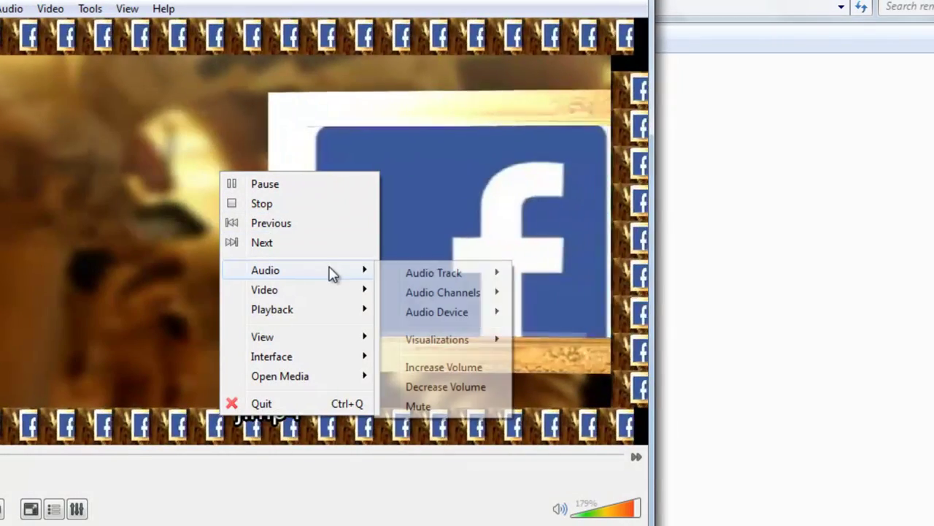
pyautogui.moveTo(340, 292)
pyautogui.moveTo(476, 317)
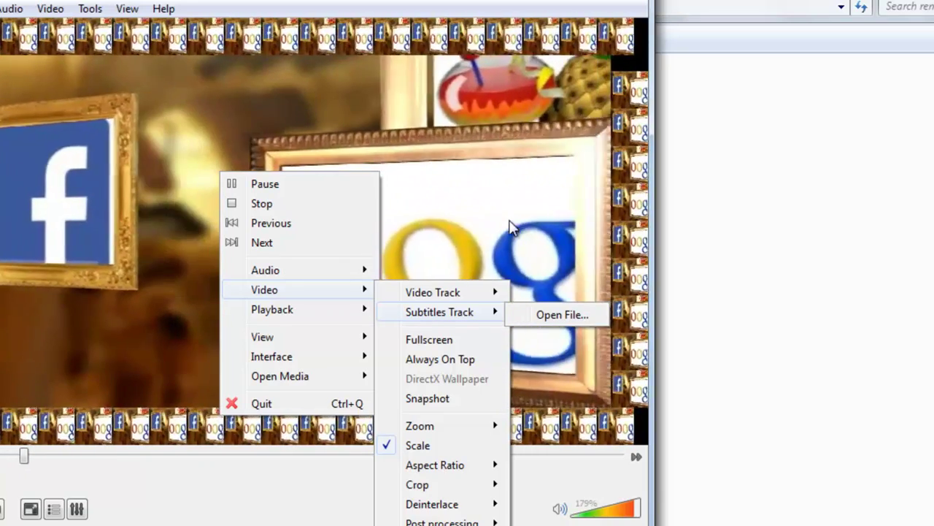
pyautogui.click(511, 228)
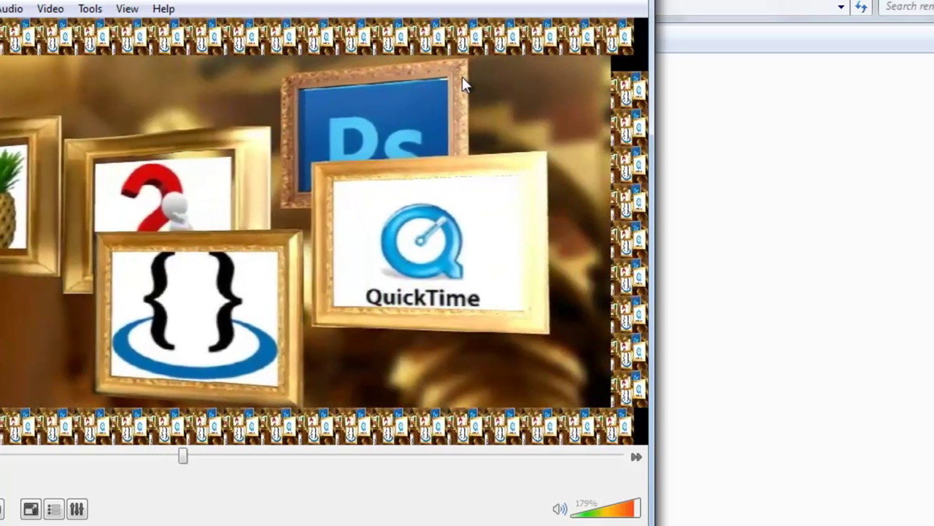
pyautogui.click(619, 2)
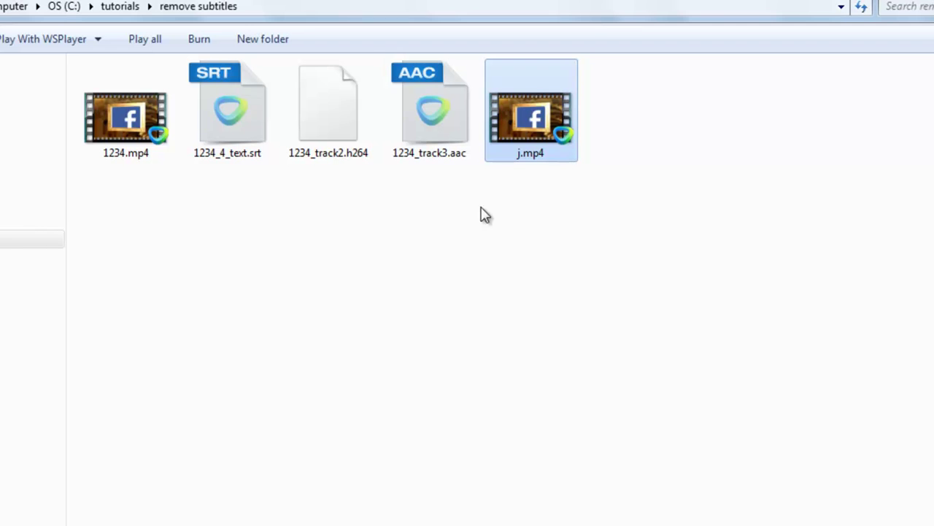